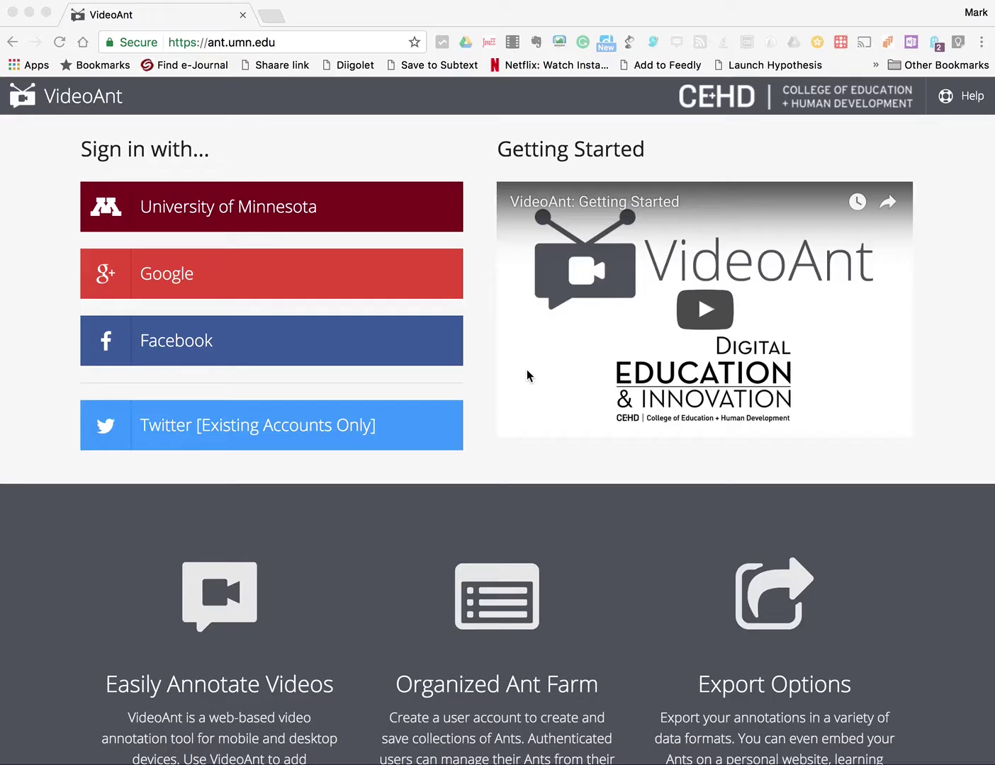
- Sign in to VideoAnt with a Google account, choose the account, and allow VideoAnt's offline access
left_click(255, 278)
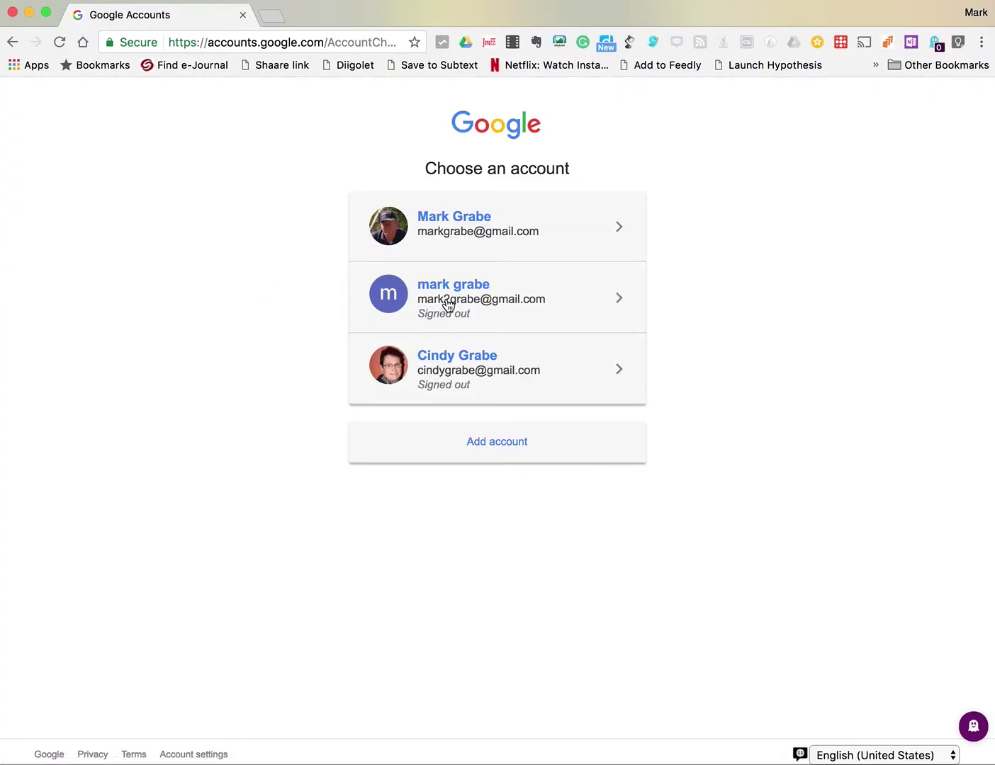
left_click(450, 234)
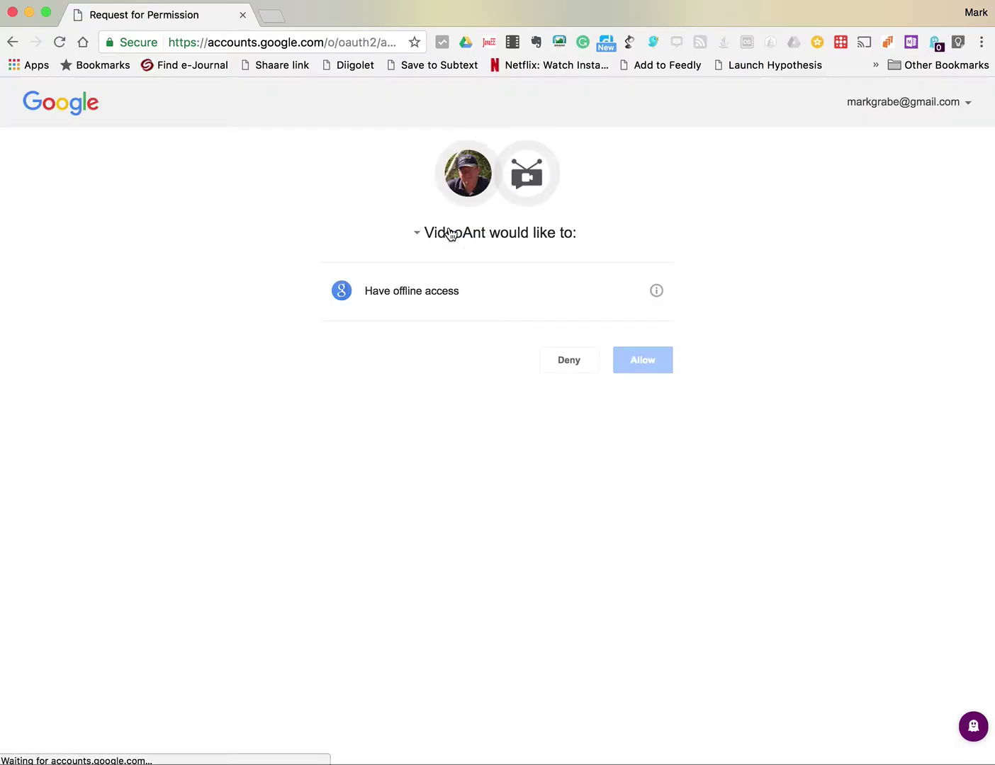
left_click(647, 361)
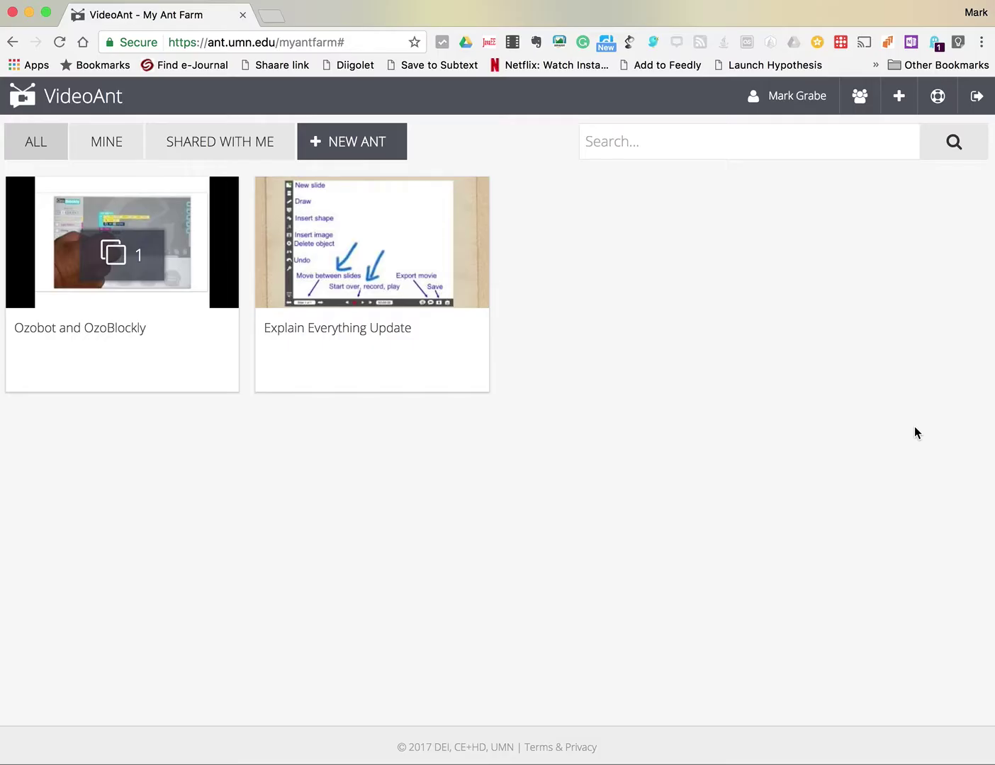
- Start a new Ant with + NEW ANT to open the Load New Ant dialog
left_click(357, 144)
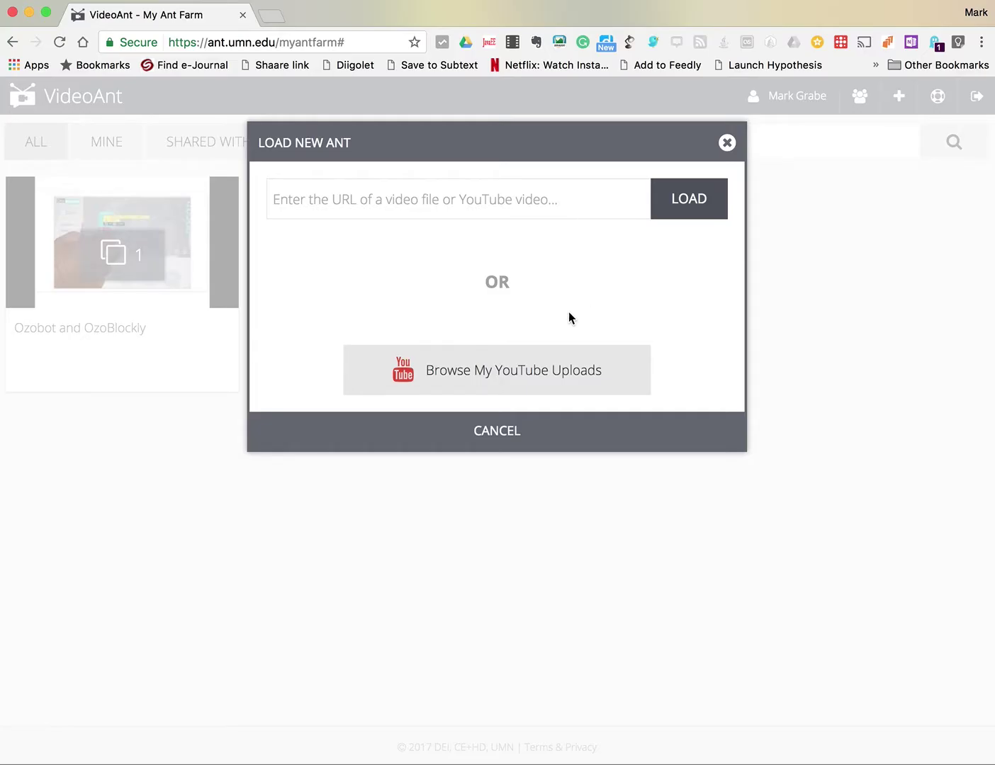
- Browse my YouTube uploads and pick 'Problem Based Learning and the WebQuest' for annotating
left_click(488, 380)
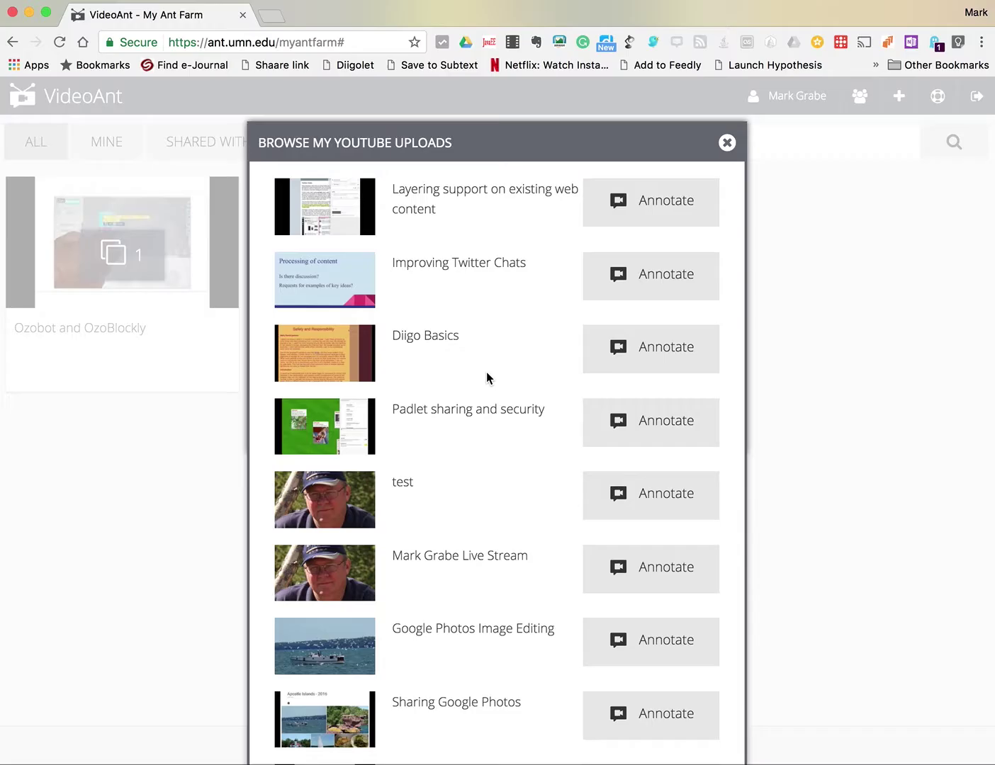
scroll(748, 639, "down", 5)
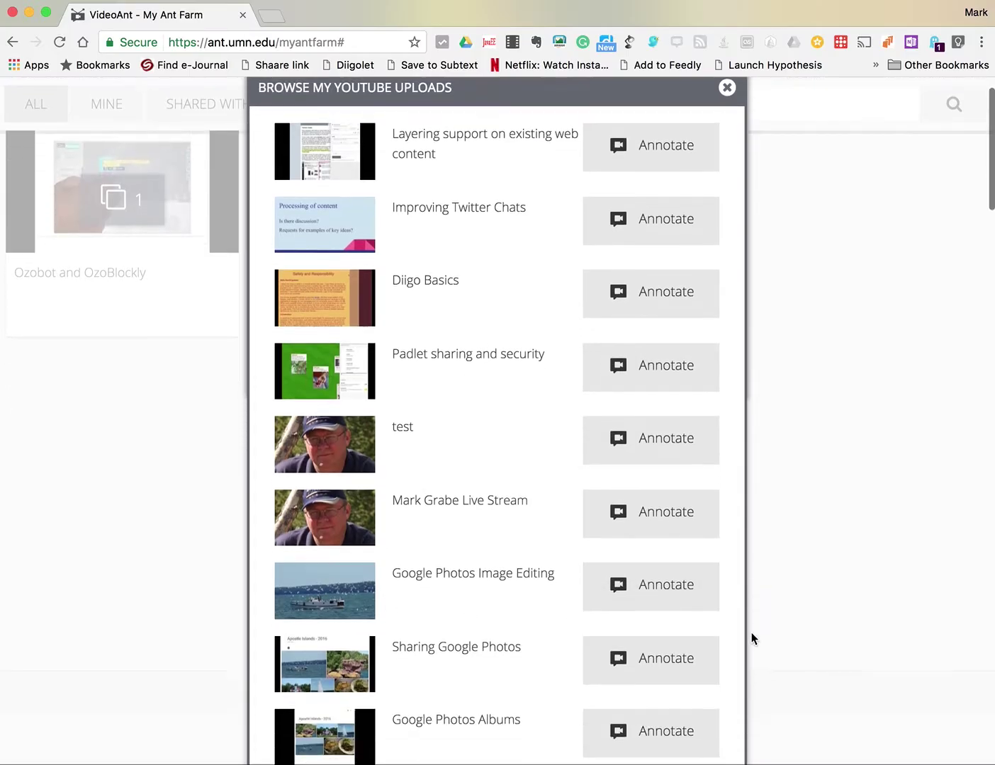
scroll(743, 637, "down", 5)
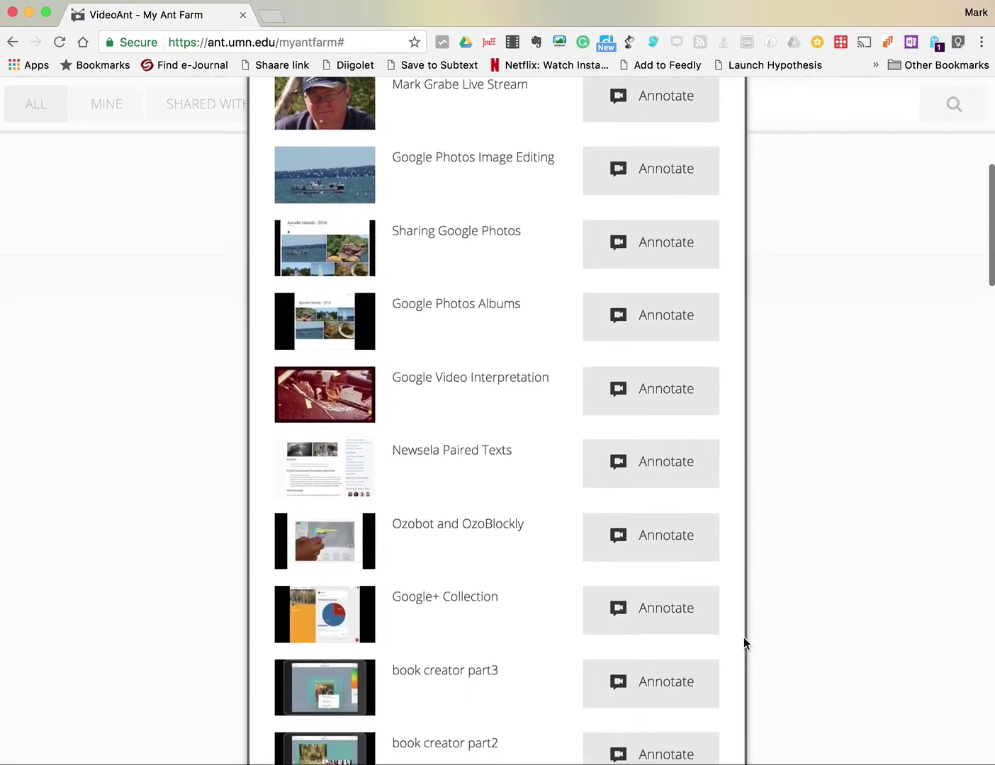
scroll(743, 641, "down", 4)
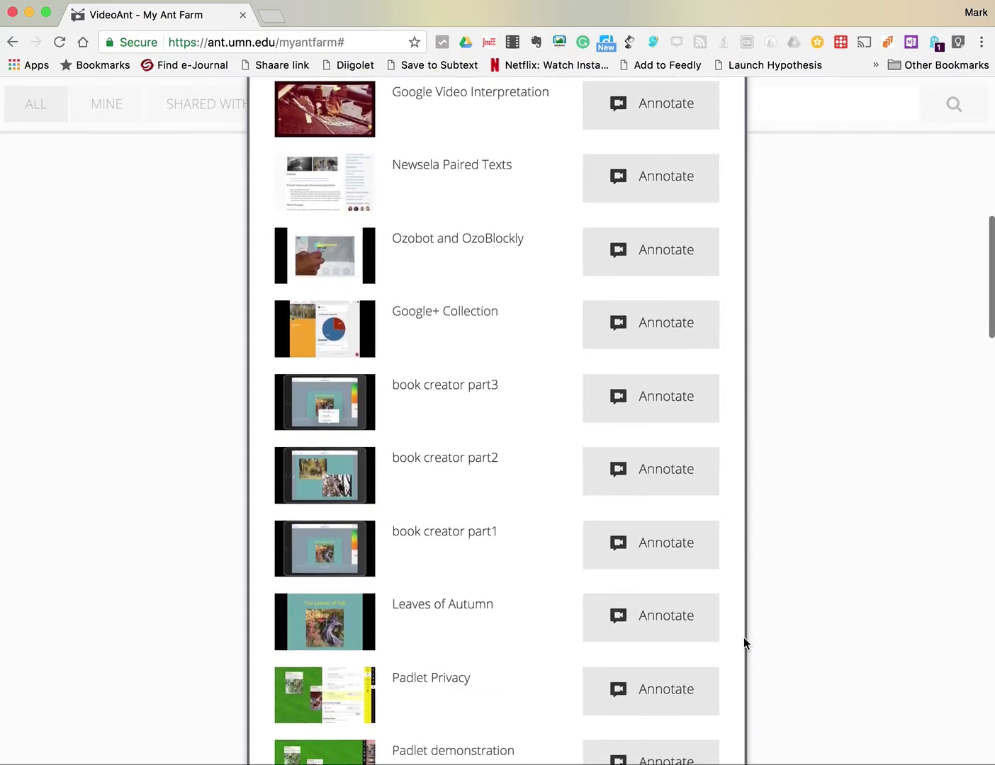
scroll(743, 641, "down", 4)
scroll(743, 638, "down", 2)
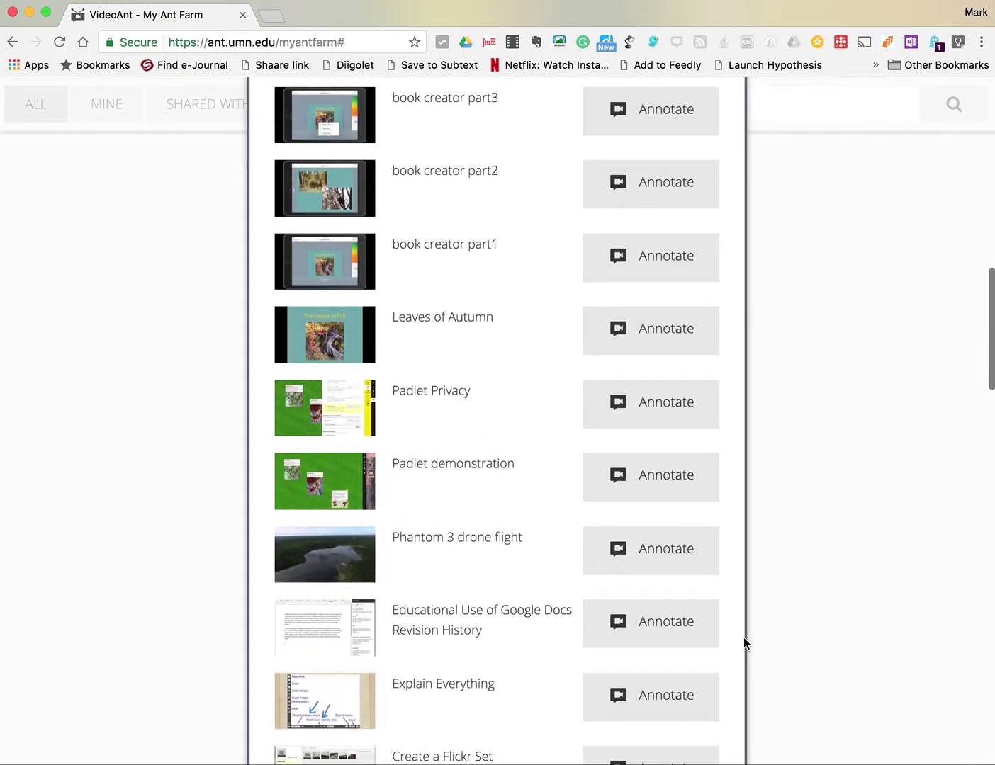
scroll(742, 637, "down", 1)
scroll(744, 637, "down", 1)
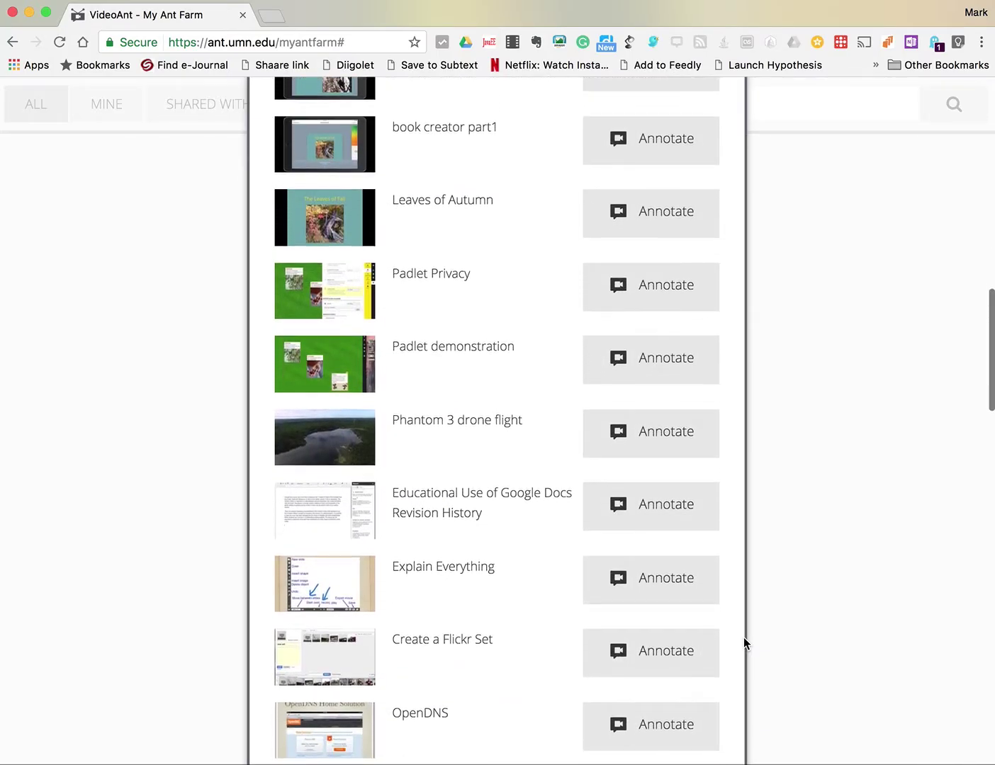
scroll(743, 637, "down", 2)
scroll(743, 638, "down", 3)
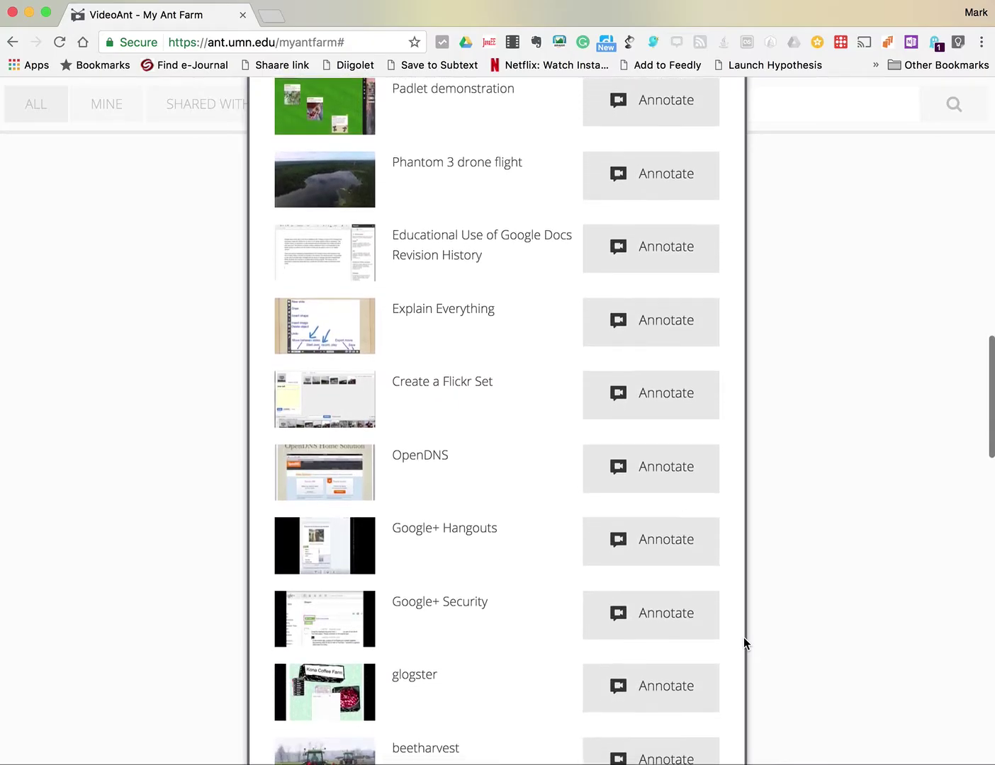
scroll(744, 637, "down", 1)
scroll(743, 637, "down", 3)
scroll(743, 638, "down", 2)
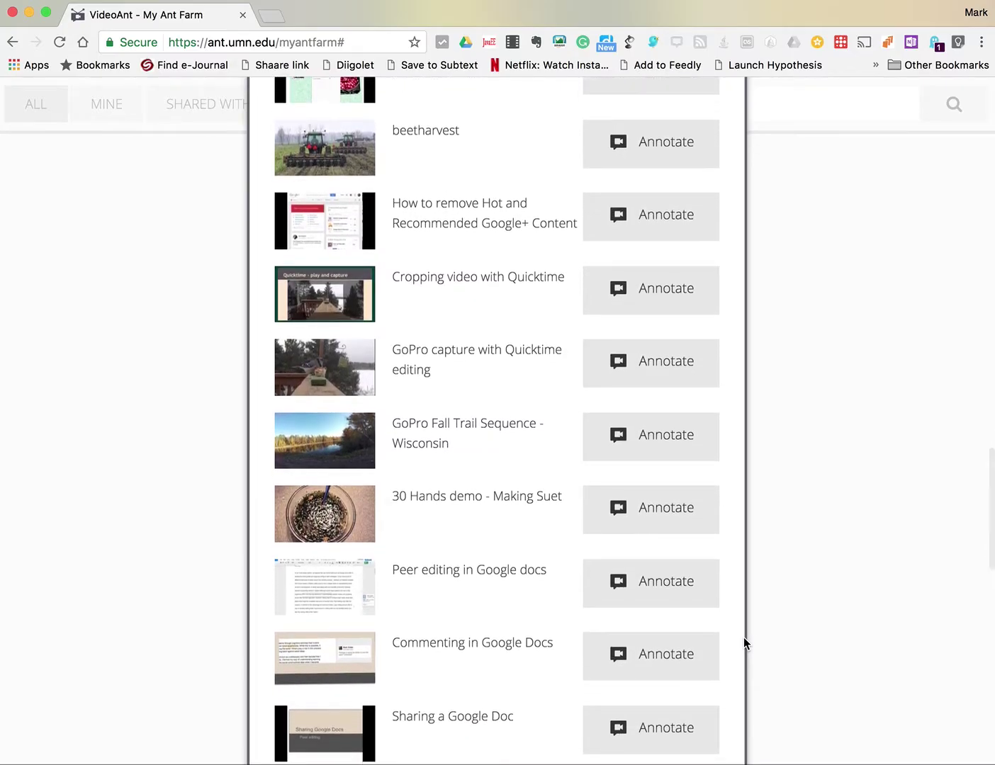
scroll(743, 637, "down", 3)
scroll(743, 637, "down", 3)
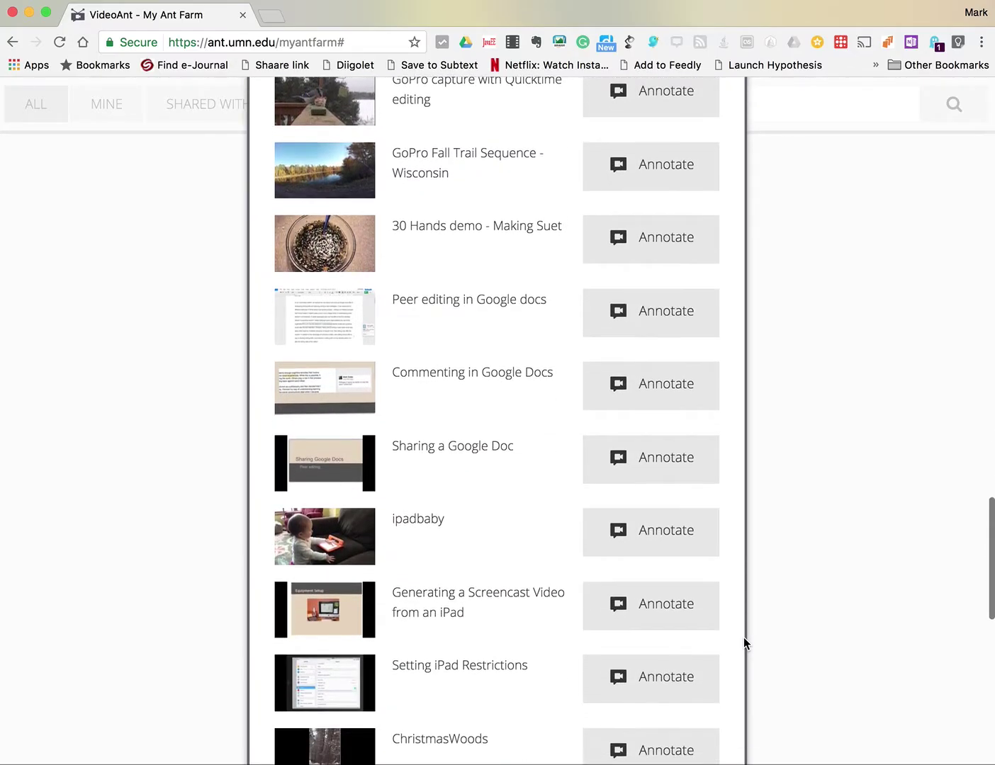
scroll(743, 638, "down", 4)
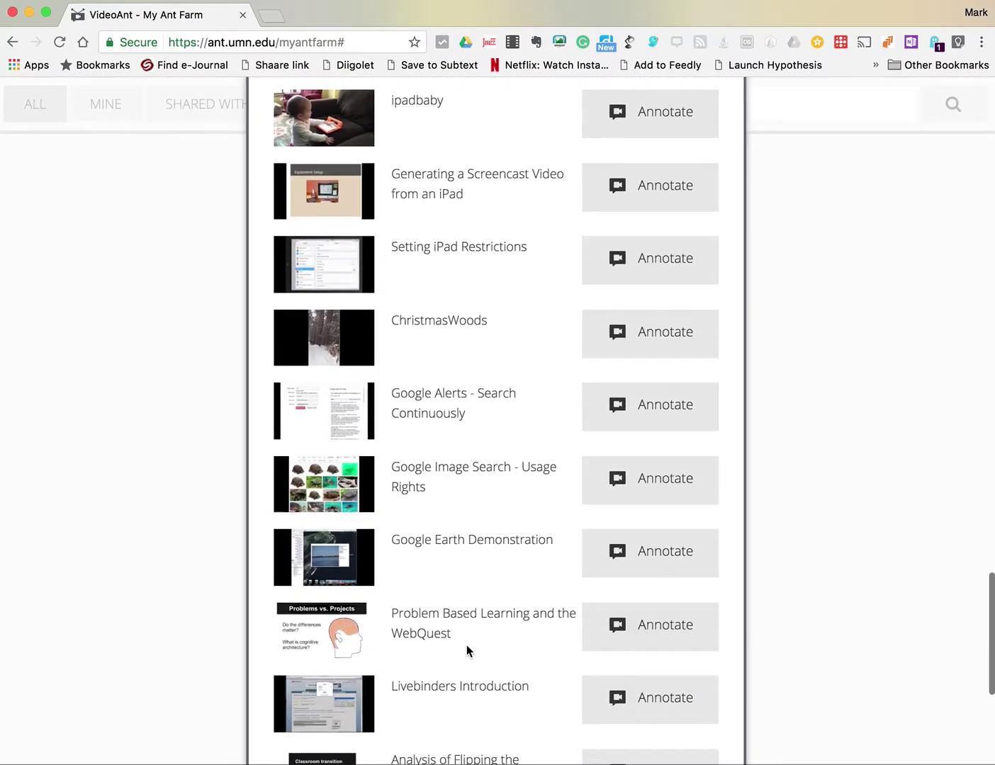
left_click(632, 635)
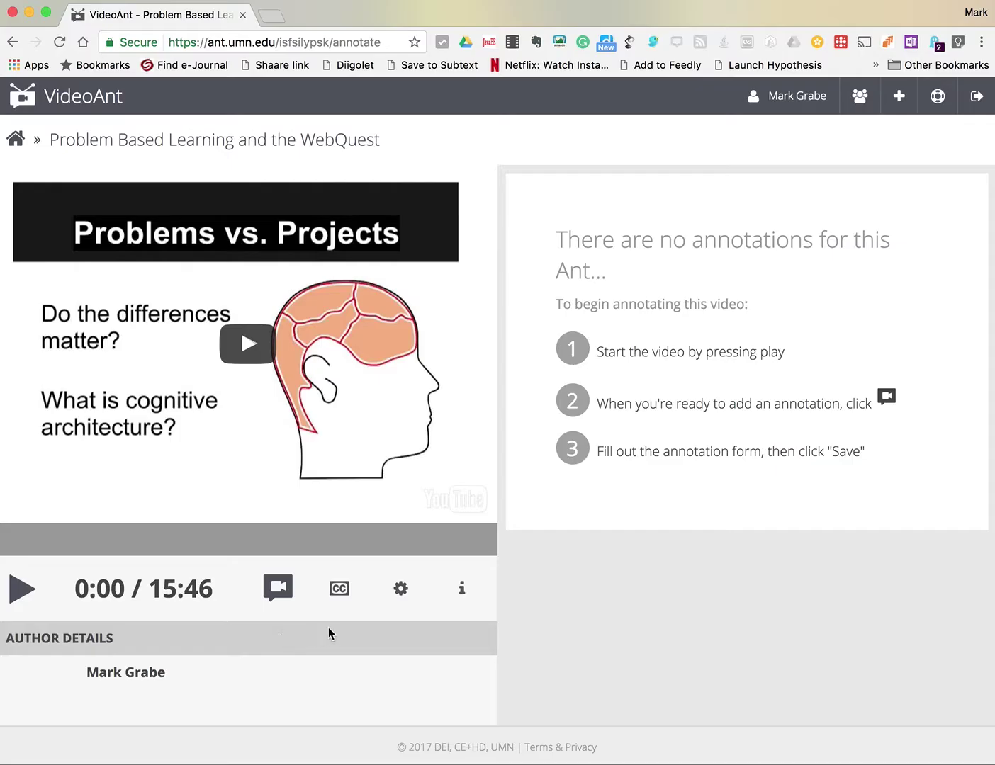
- Play the lecture, jump ahead to about 6:26, and add an annotation at 6:46
left_click(248, 346)
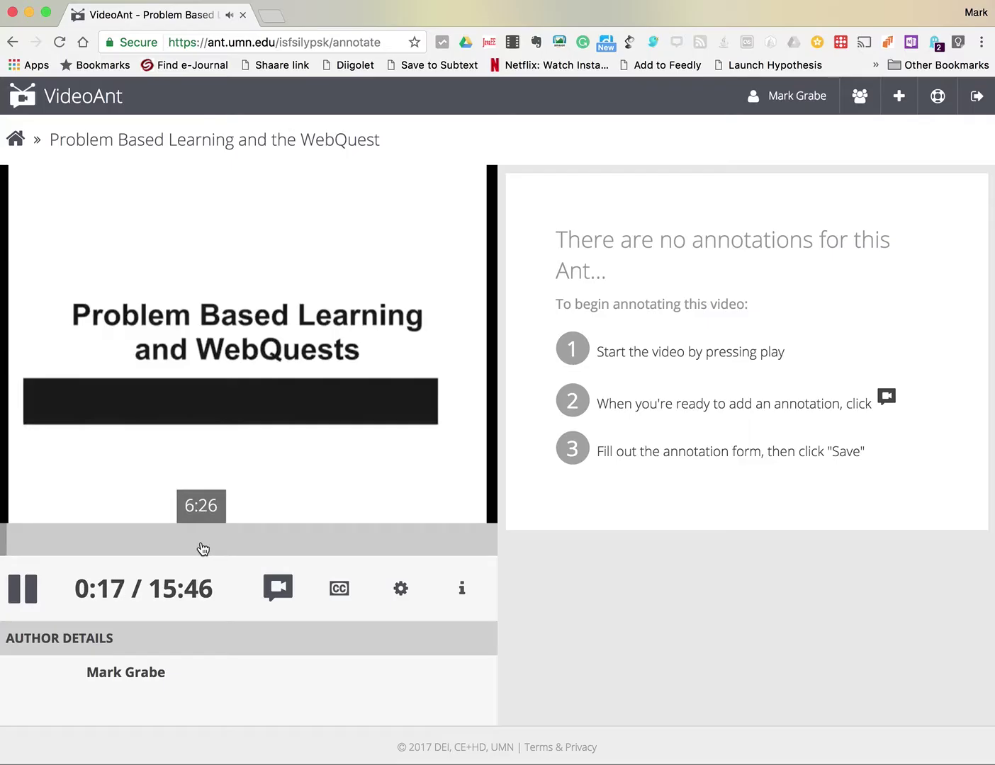
left_click(203, 549)
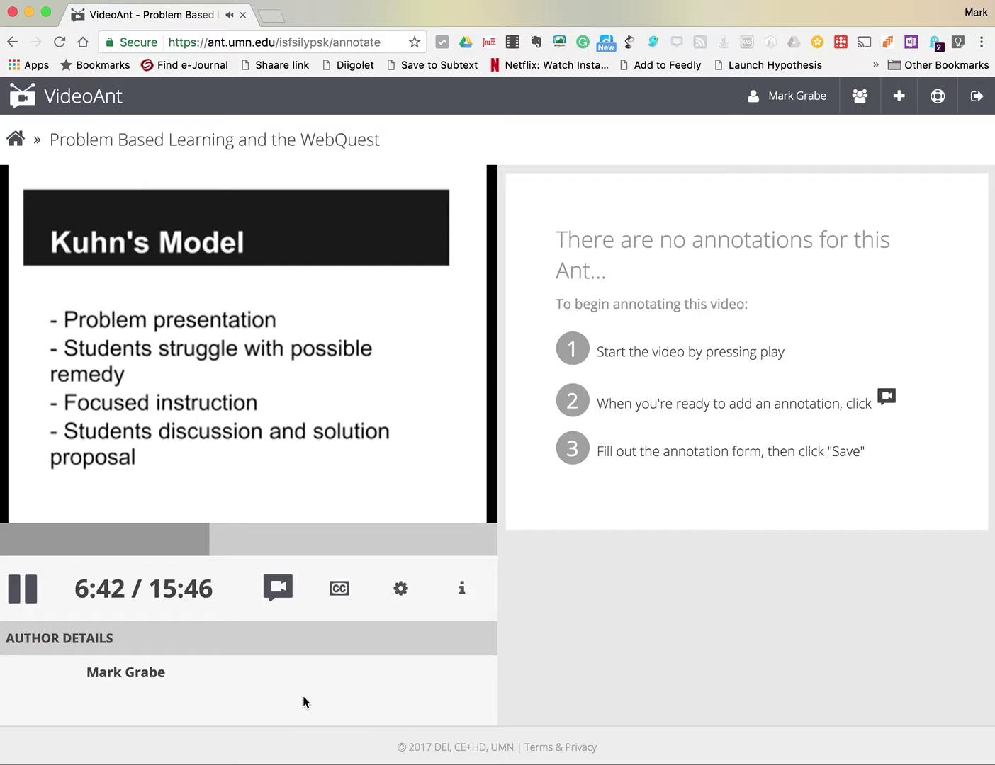
left_click(279, 588)
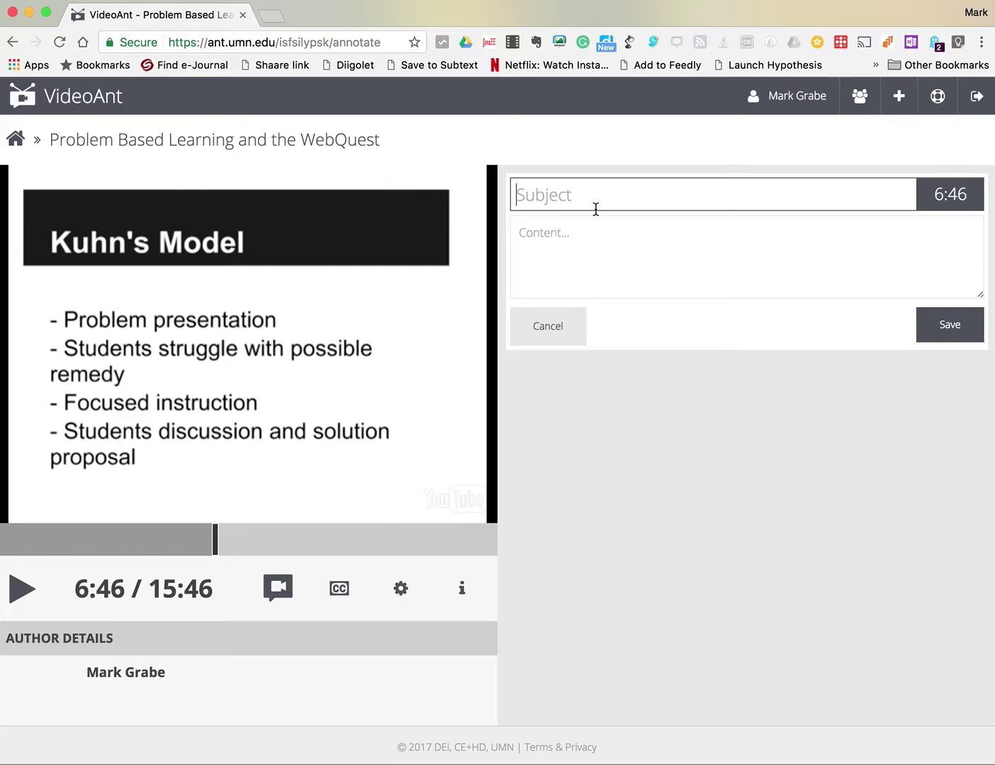
- Give the annotation the subject 'Why?' and begin content with 'It is important to consider why the actions'
type("Why?")
left_click(587, 244)
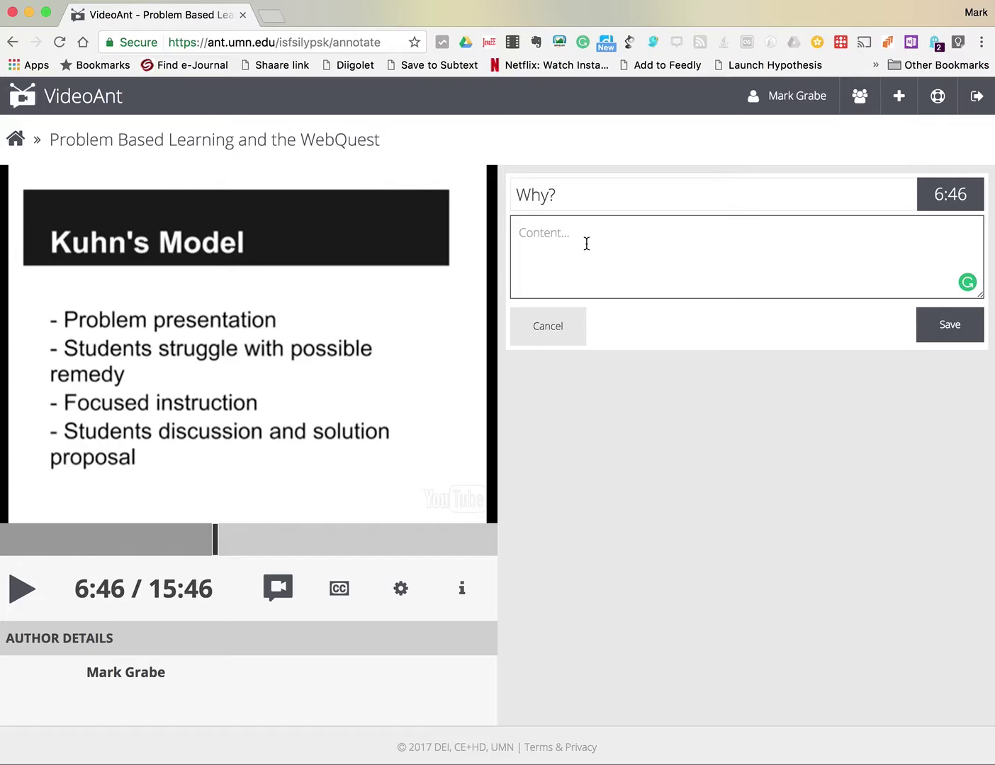
type("It is important to cocnsider why")
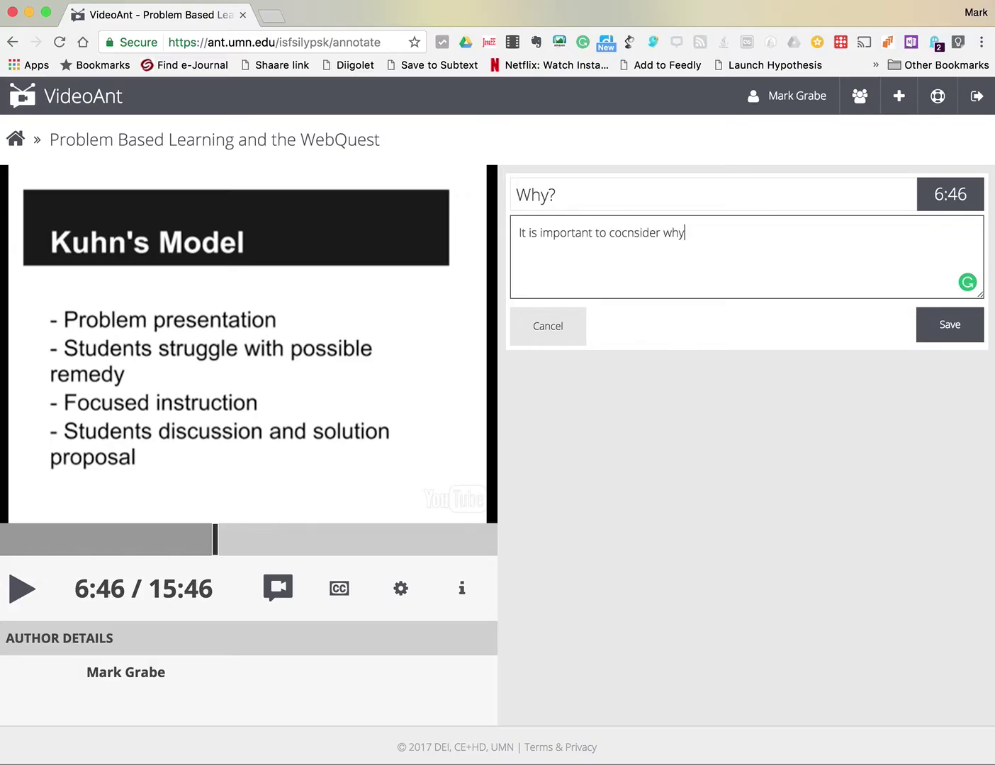
type(" the actions")
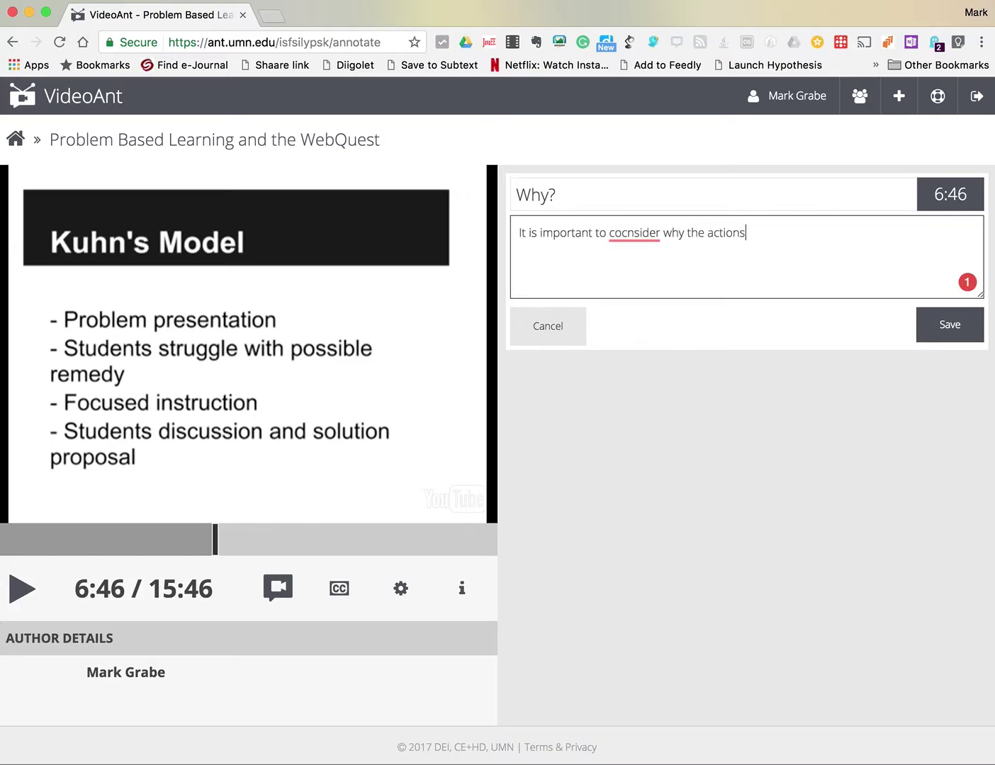
mouse_move(638, 233)
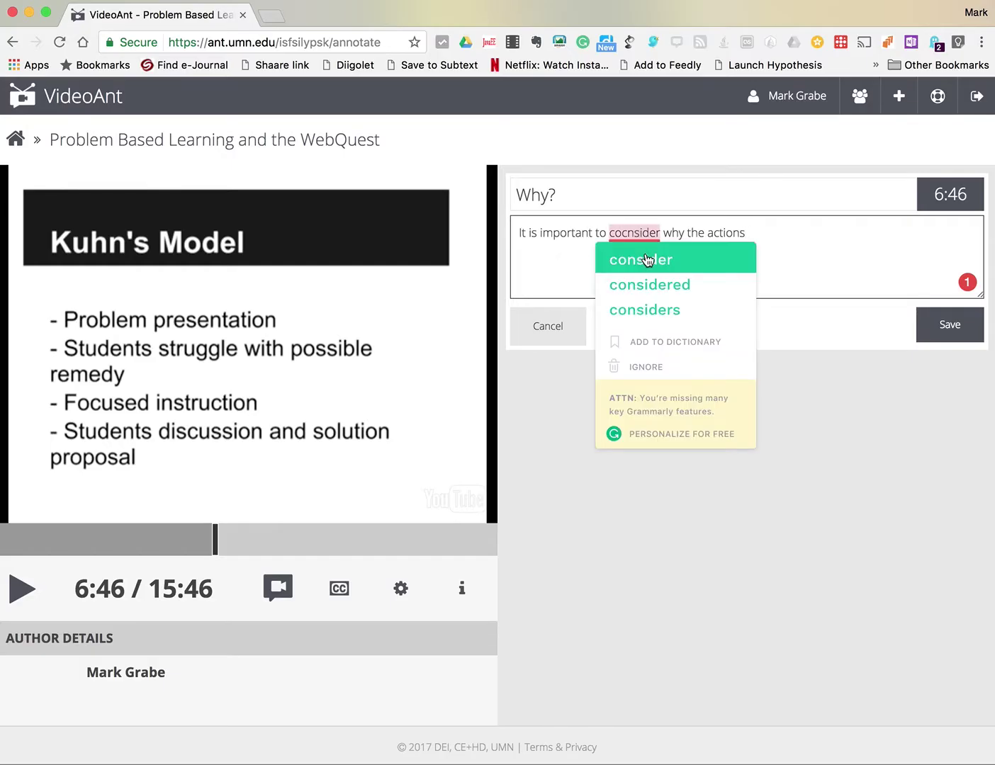
left_click(646, 260)
- Finish the question on why students should struggle with a problem first, then save it
left_click(753, 237)
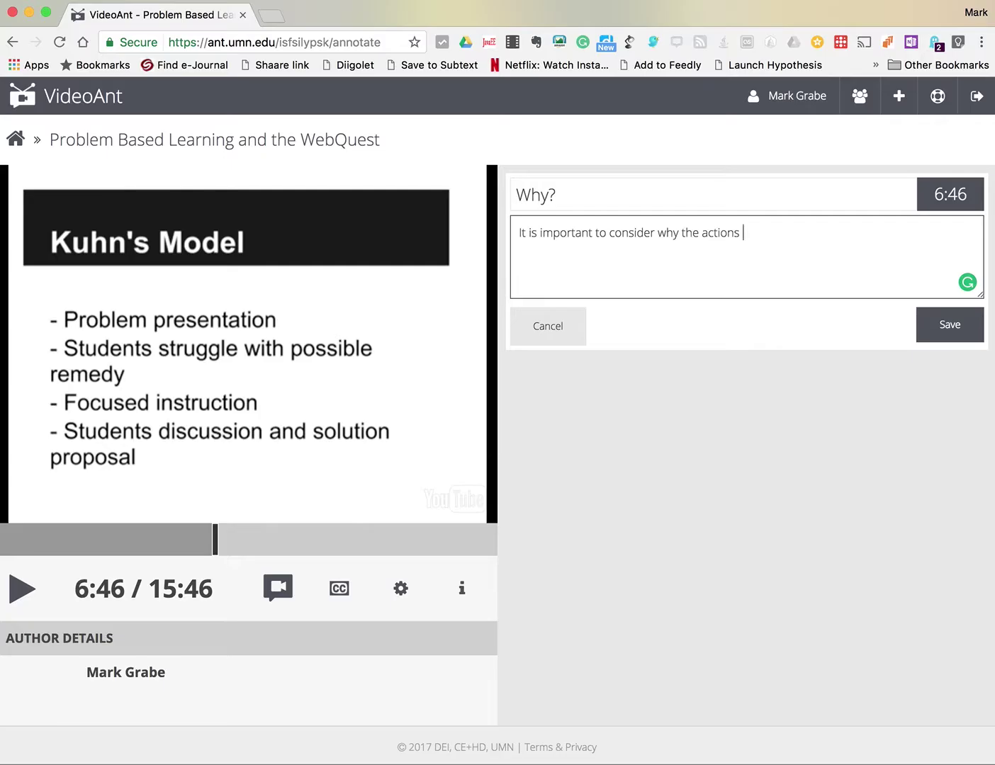
type("recommended are imp")
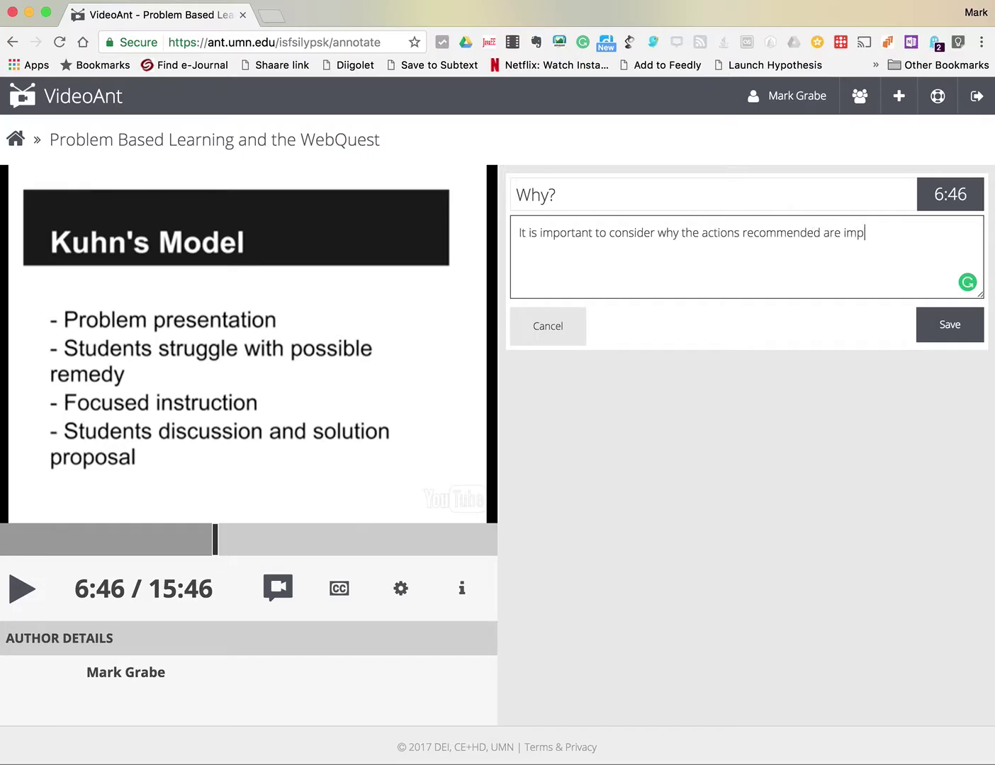
type("ortant. Why is it productive")
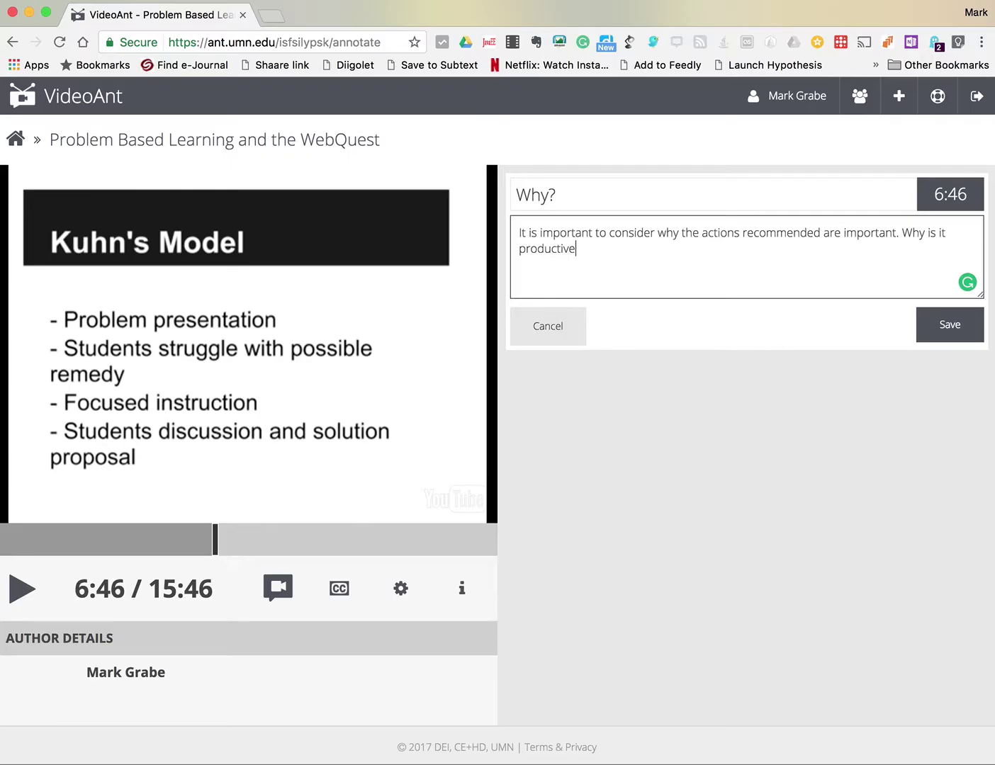
type(" to have students struggle w")
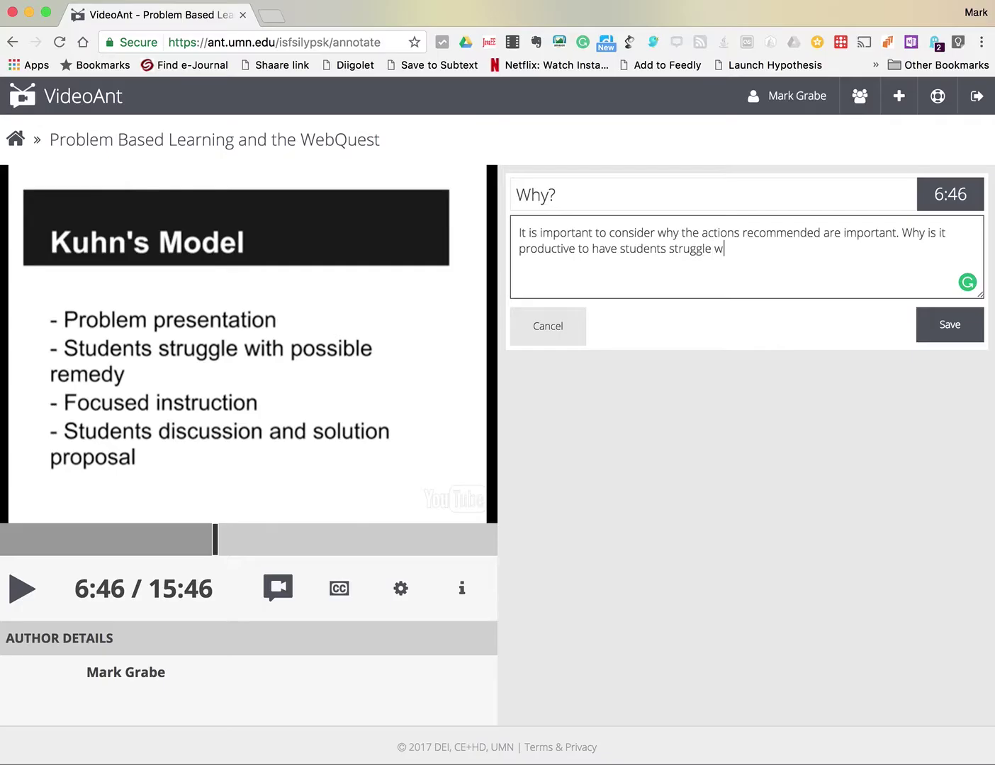
type("ith a problem before")
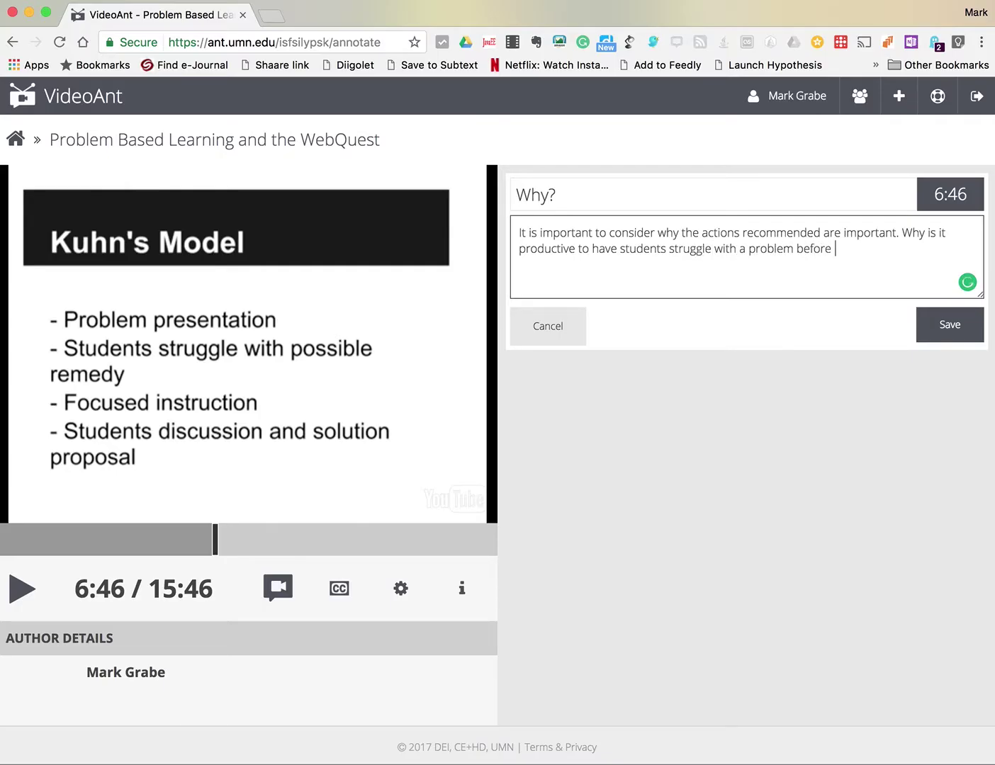
type(" they really have the k")
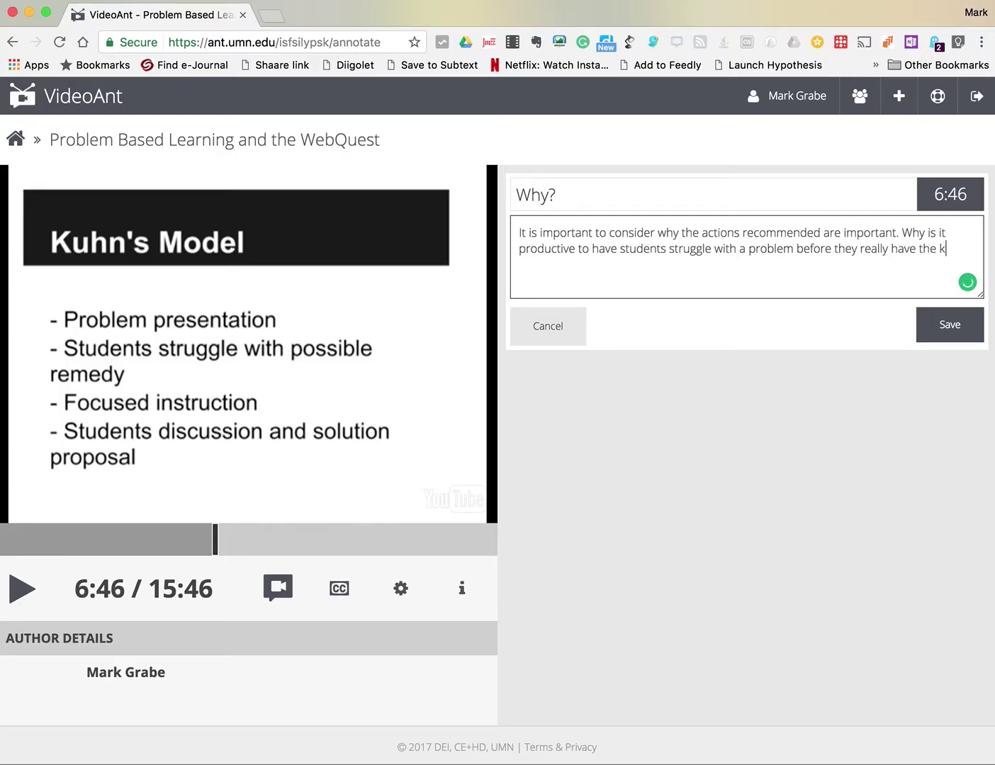
type("nowledge to address the p")
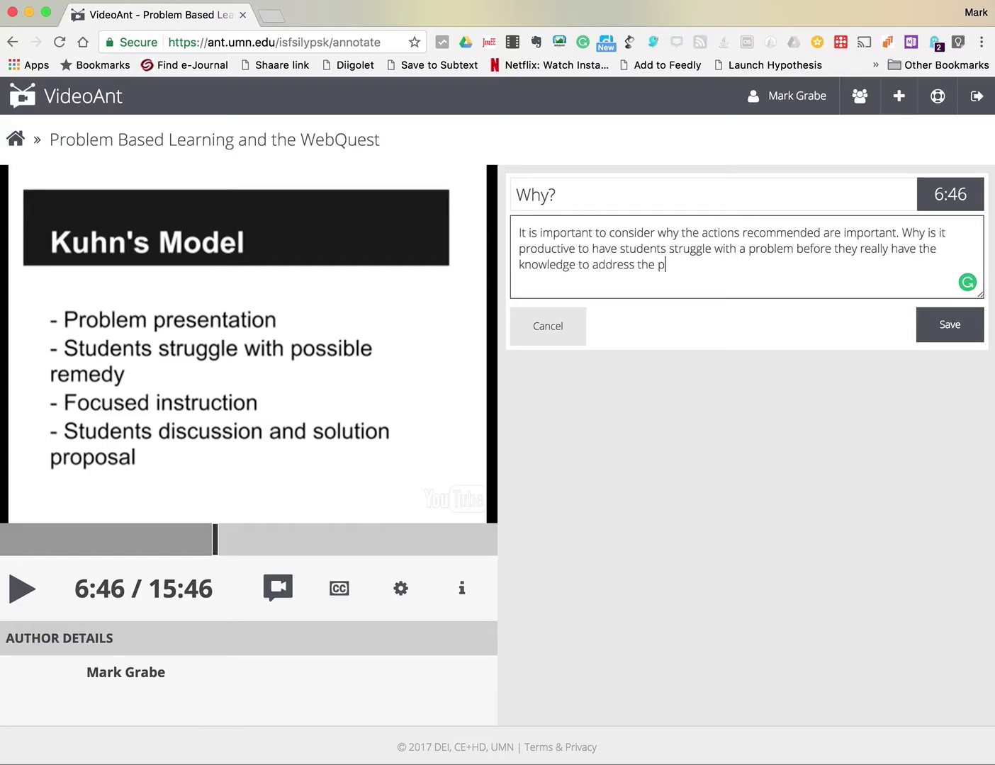
type("roblem effectively?")
left_click(941, 337)
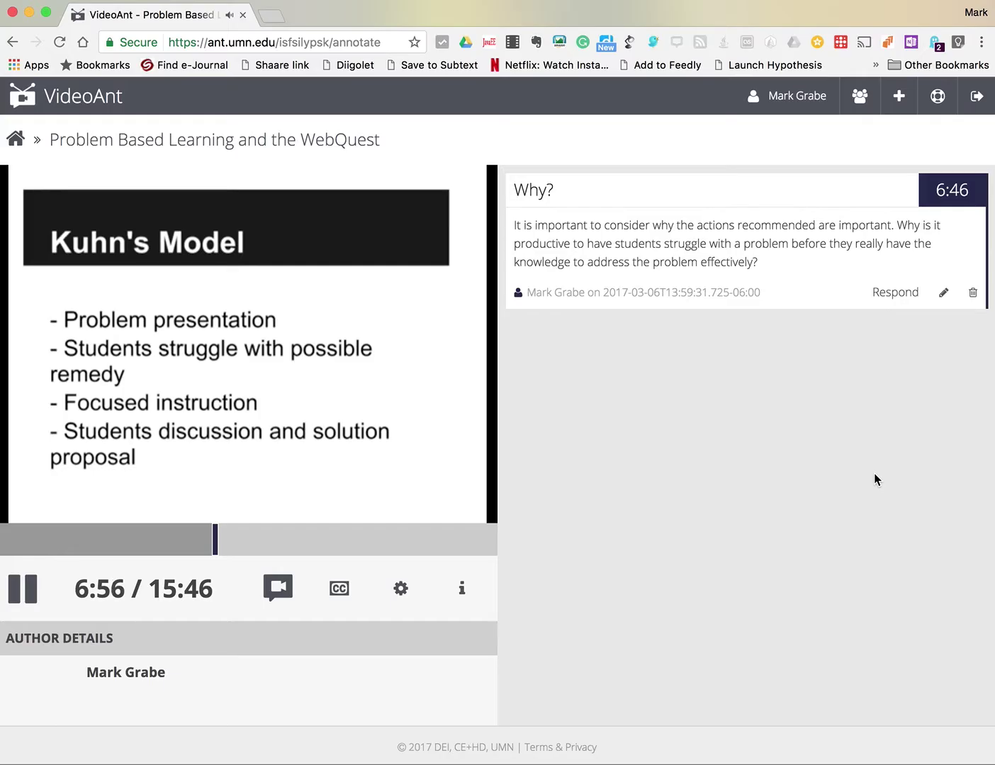
- Pause playback at 6:59, leaving the Why? annotation listed at 6:46
left_click(30, 594)
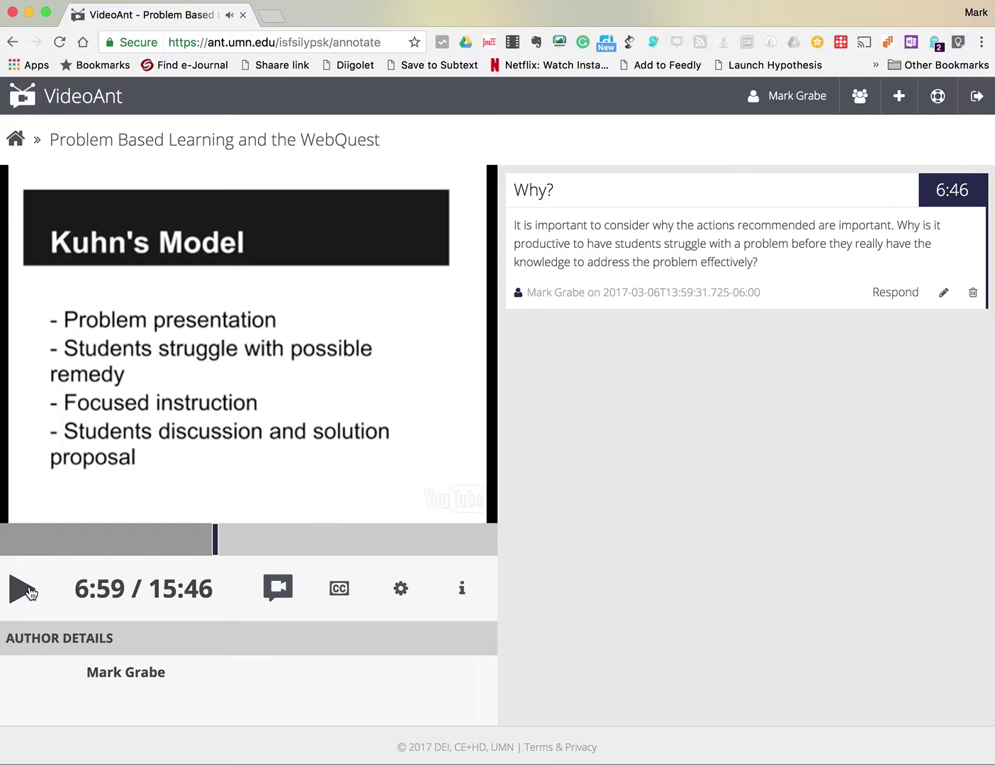